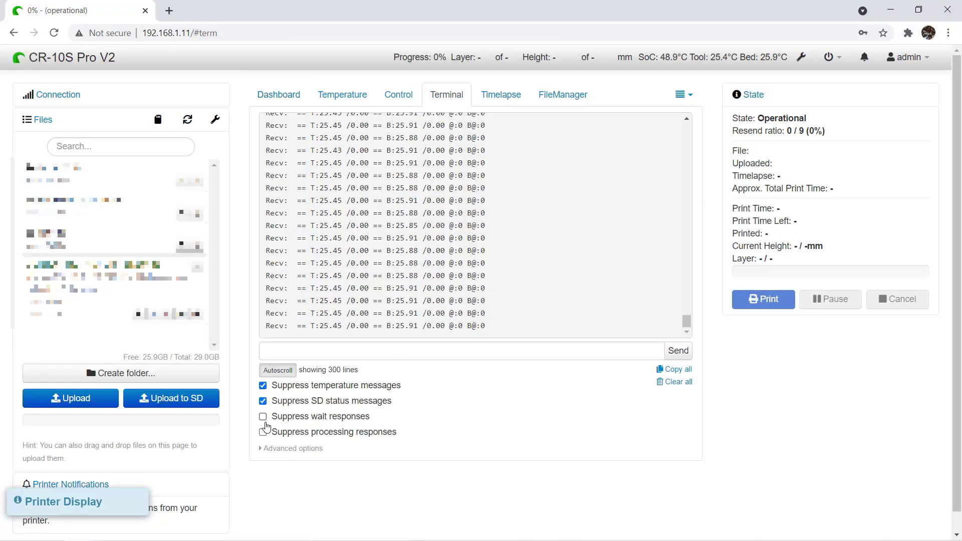
- Enter G28 in the OctoPrint terminal command field to home the printer
{"action": "left_click", "coordinate": [334, 350]}
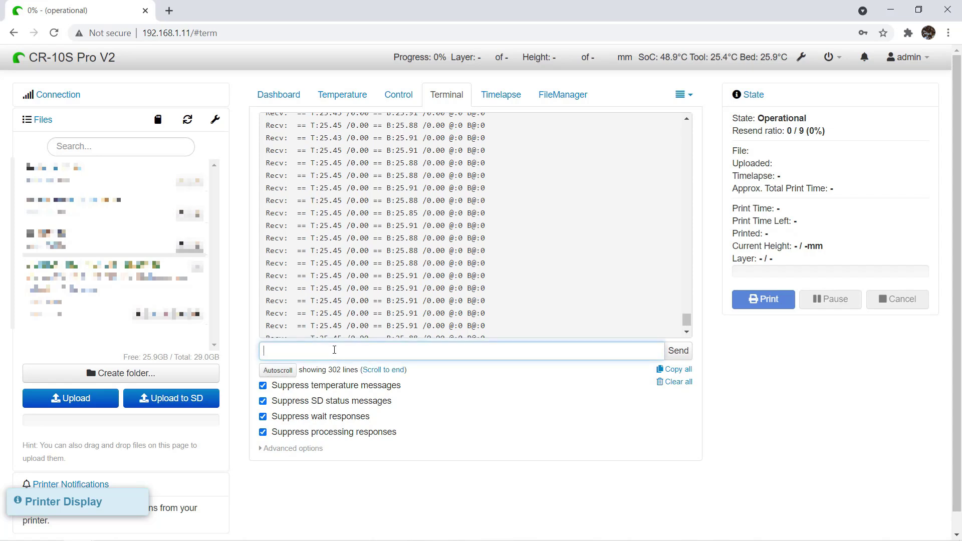
{"action": "type", "text": "g28"}
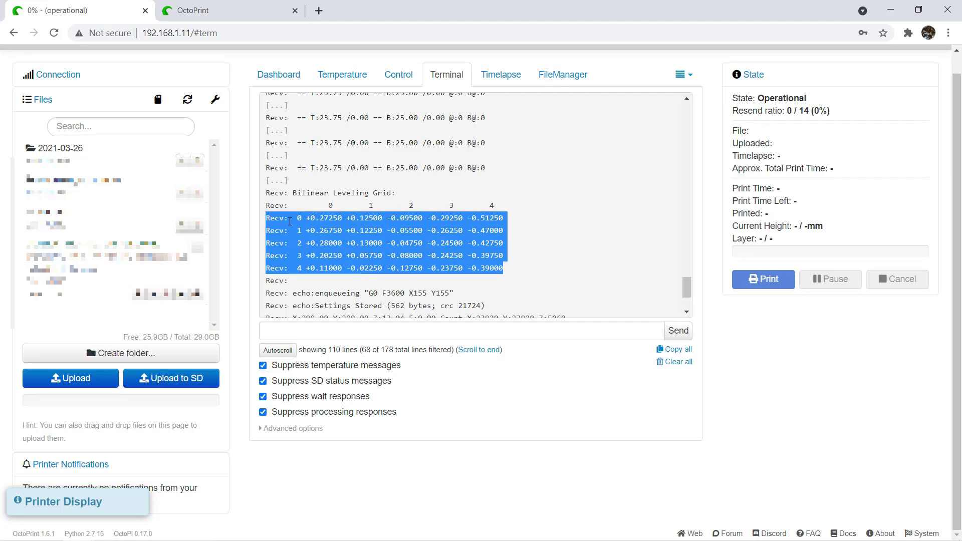
- Copy each probing round's leveling grid rows from the terminal into a new Sublime Text file
{"action": "right_click", "coordinate": [290, 221]}
{"action": "left_click", "coordinate": [310, 232]}
{"action": "key", "text": "alt+Tab"}
{"action": "key", "text": "ctrl+v"}
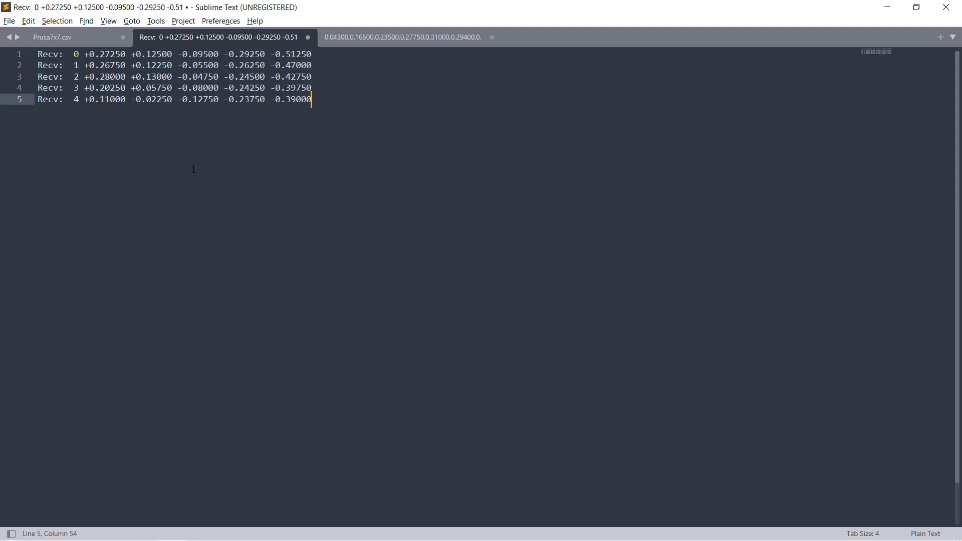
{"action": "key", "text": "alt+Tab"}
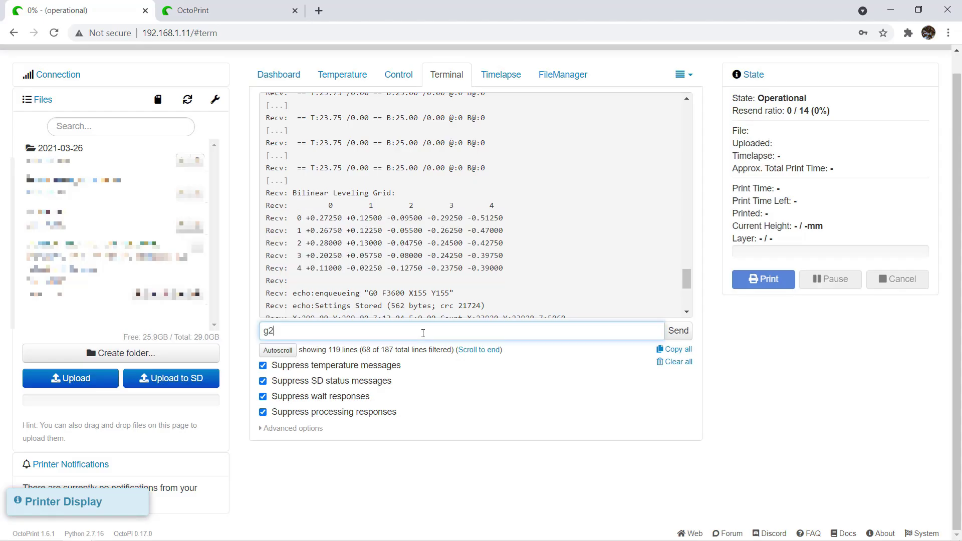
{"action": "key", "text": "Return"}
{"action": "left_click_drag", "start_coordinate": [506, 235], "coordinate": [266, 200]}
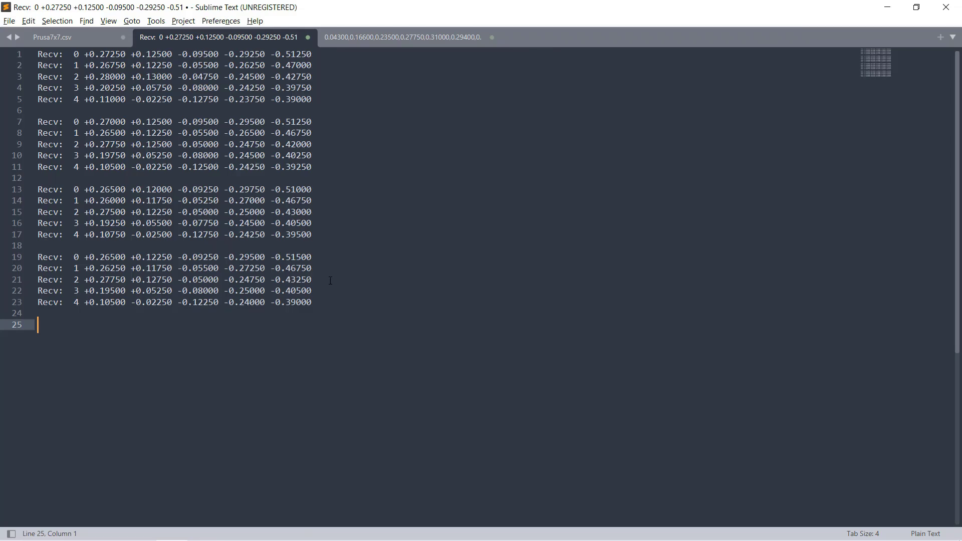
{"action": "key", "text": "ctrl+v"}
- Strip the Recv: labels and row numbers, replace spaces with commas, and save as BLtouch.csv
{"action": "key", "text": "ctrl+h"}
{"action": "key", "text": "alt+Return"}
{"action": "key", "text": "Delete"}
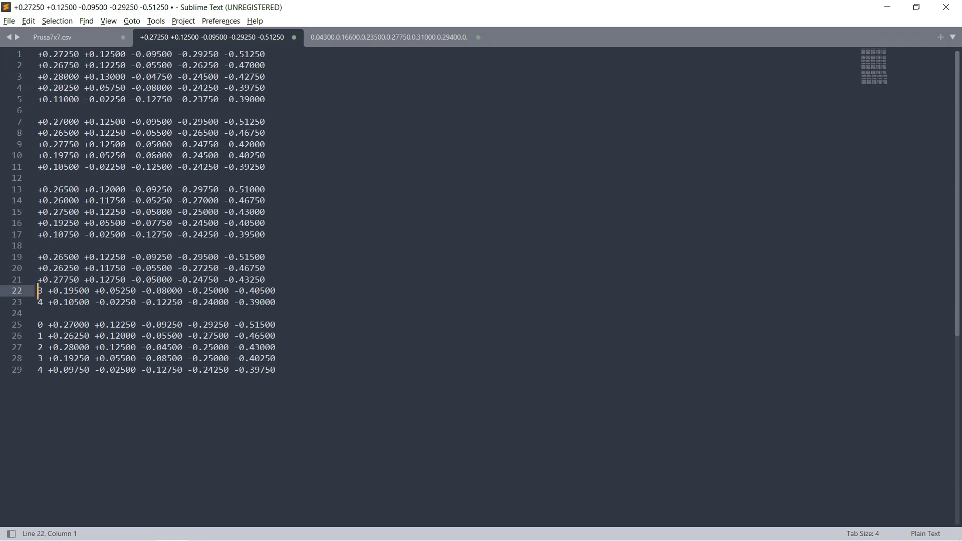
{"action": "key", "text": "Delete"}
{"action": "key", "text": "Delete"}
{"action": "key", "text": "ctrl+h"}
{"action": "key", "text": "Tab"}
{"action": "type", "text": ","}
{"action": "left_click", "coordinate": [902, 516]}
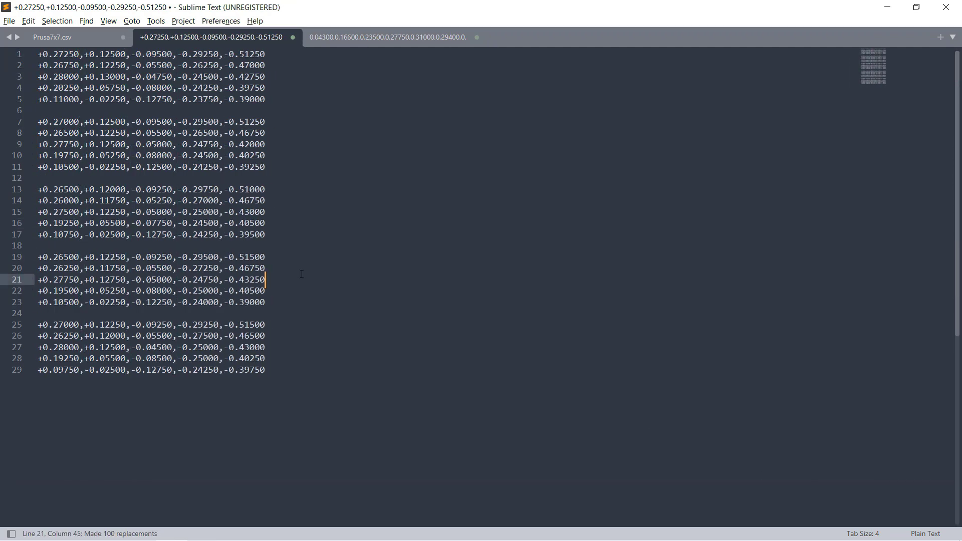
{"action": "key", "text": "ctrl+s"}
{"action": "type", "text": "BL"}
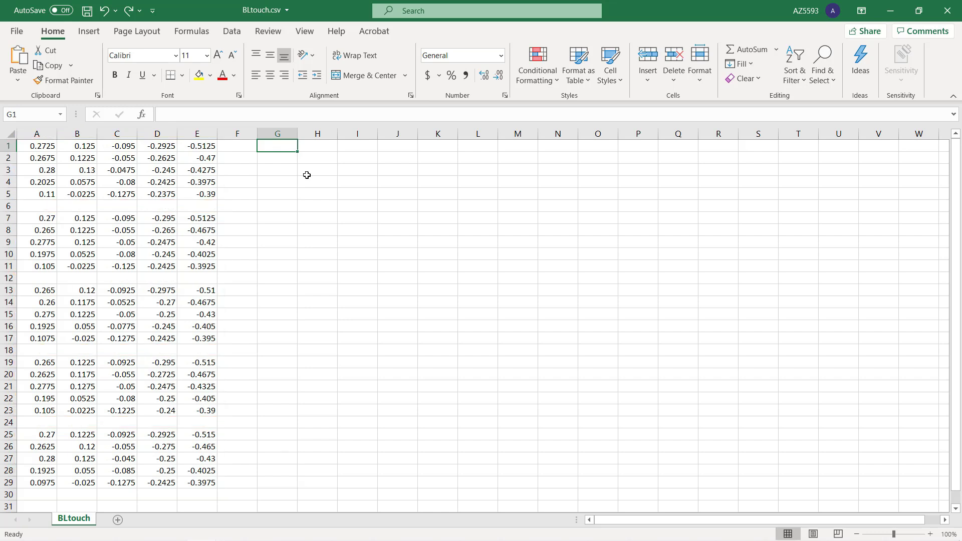
- Enter =STDEV(A1,A7,A13,A19,A25) in G1
{"action": "type", "text": "=std"}
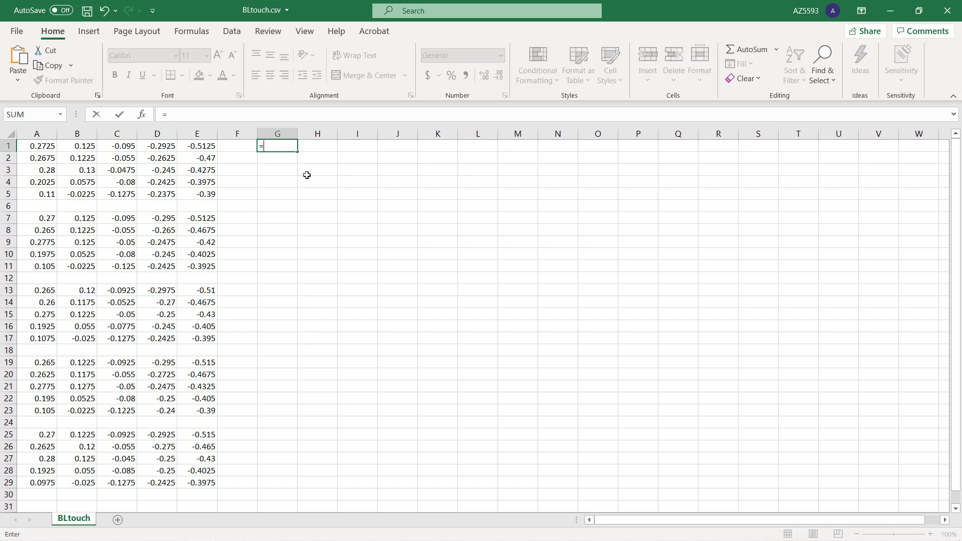
{"action": "key", "text": "Down"}
{"action": "key", "text": "Down"}
{"action": "key", "text": "Down"}
{"action": "key", "text": "Down"}
{"action": "key", "text": "Tab"}
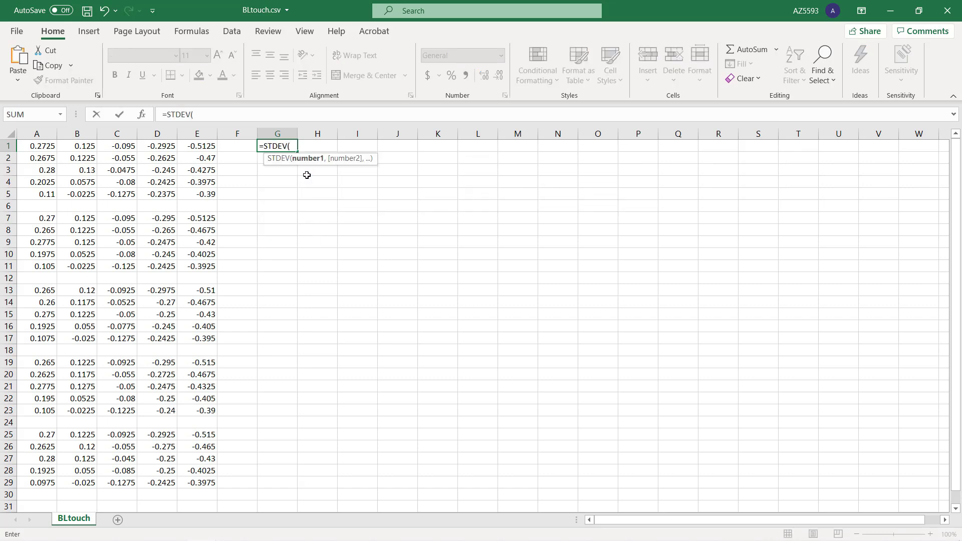
{"action": "key", "text": "Left"}
{"action": "key", "text": "Left"}
{"action": "key", "text": "Left"}
{"action": "key", "text": "Left"}
{"action": "key", "text": "Left"}
{"action": "key", "text": "Left"}
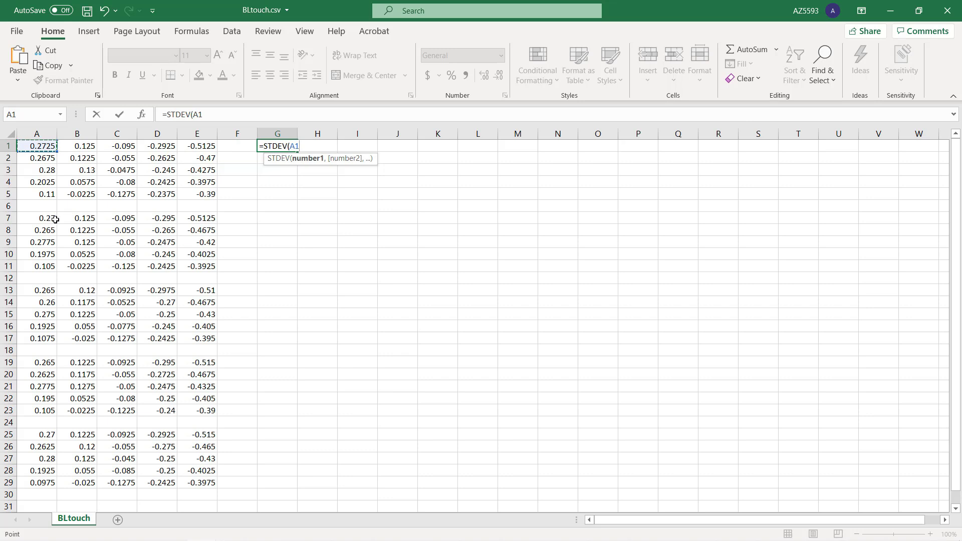
{"action": "type", "text": ","}
{"action": "left_click", "coordinate": [52, 219]}
{"action": "type", "text": ","}
{"action": "left_click", "coordinate": [48, 289]}
{"action": "type", "text": ","}
{"action": "left_click", "coordinate": [45, 362]}
{"action": "type", "text": ","}
{"action": "left_click", "coordinate": [45, 432]}
{"action": "key", "text": "Return"}
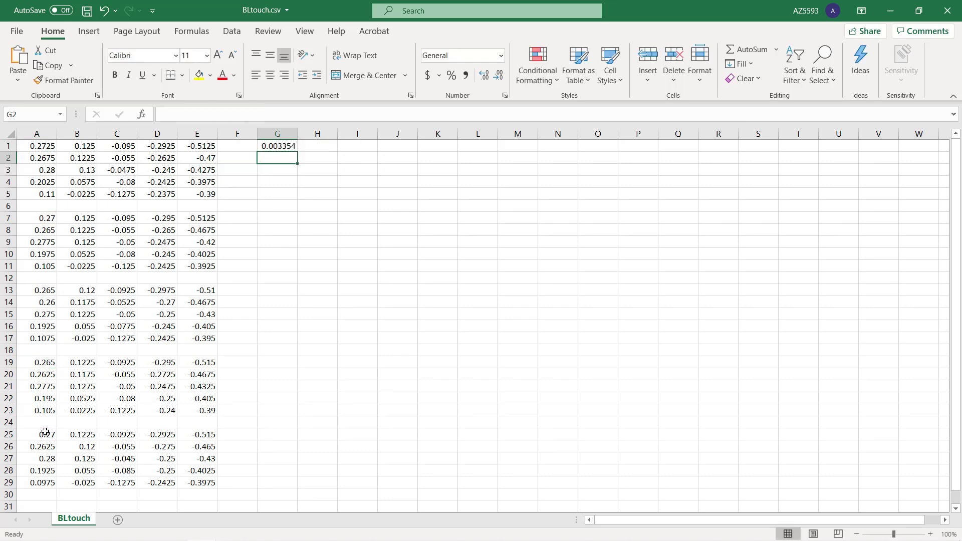
- Copy the G1 STDEV formula across G1:K5 to build the 5×5 deviation grid
{"action": "key", "text": "Up"}
{"action": "key", "text": "ctrl+c"}
{"action": "key", "text": "shift+Right"}
{"action": "key", "text": "shift+Right"}
{"action": "key", "text": "shift+Right"}
{"action": "key", "text": "shift+Right"}
{"action": "key", "text": "ctrl+v"}
{"action": "key", "text": "ctrl+c"}
{"action": "key", "text": "Down"}
{"action": "key", "text": "shift+Down"}
{"action": "key", "text": "shift+Down"}
{"action": "key", "text": "shift+Down"}
{"action": "key", "text": "shift+Right"}
{"action": "key", "text": "shift+Right"}
{"action": "key", "text": "shift+Right"}
{"action": "key", "text": "shift+Right"}
{"action": "key", "text": "ctrl+v"}
{"action": "key", "text": "Down"}
{"action": "key", "text": "Down"}
{"action": "key", "text": "Escape"}
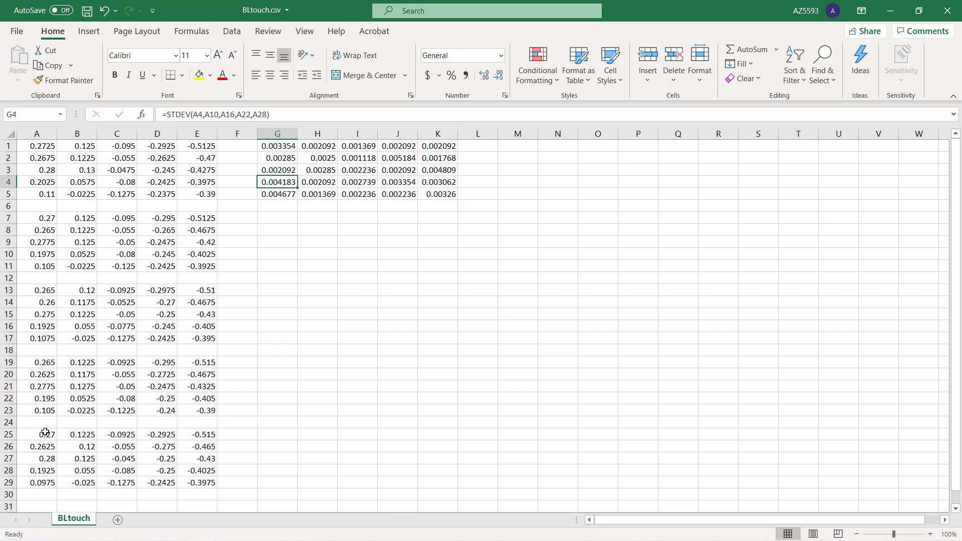
- Label G7 'Average', put =AVERAGE(G1:K5) in H7, and add 'mm' in I7
{"action": "key", "text": "Down"}
{"action": "key", "text": "Down"}
{"action": "key", "text": "Down"}
{"action": "type", "text": "A"}
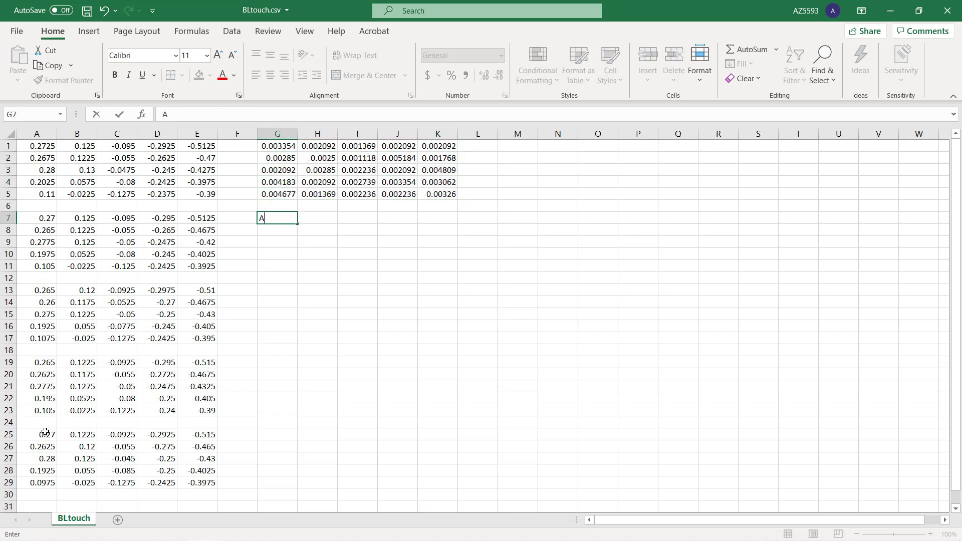
{"action": "type", "text": "verage"}
{"action": "key", "text": "Right"}
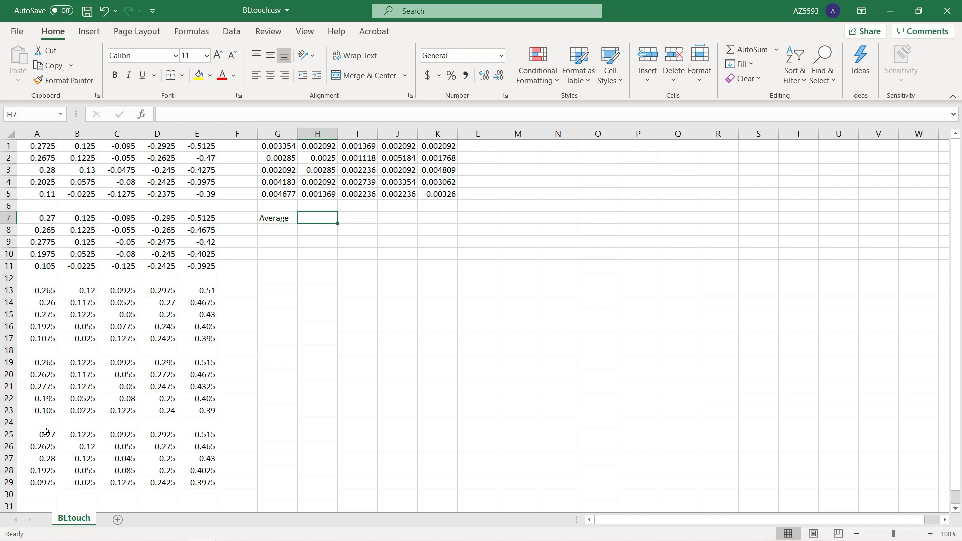
{"action": "type", "text": "=av"}
{"action": "key", "text": "Tab"}
{"action": "key", "text": "Up"}
{"action": "key", "text": "Up"}
{"action": "key", "text": "Up"}
{"action": "key", "text": "Up"}
{"action": "key", "text": "Up"}
{"action": "key", "text": "Up"}
{"action": "key", "text": "Left"}
{"action": "key", "text": "shift+Right"}
{"action": "key", "text": "shift+Right"}
{"action": "key", "text": "shift+Right"}
{"action": "key", "text": "shift+Right"}
{"action": "key", "text": "shift+Down"}
{"action": "key", "text": "shift+Down"}
{"action": "key", "text": "shift+Down"}
{"action": "key", "text": "shift+Down"}
{"action": "key", "text": "Return"}
{"action": "type", "text": "mm"}
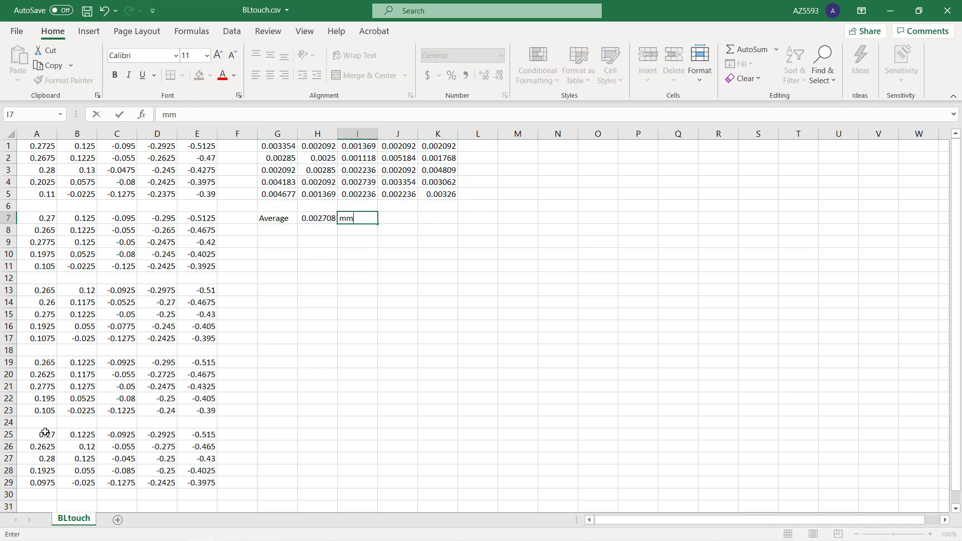
{"action": "key", "text": "Return"}
- Add a 'Percentage' label with =H7/0.2 in H8, formatted as a percent showing 1.35%
{"action": "type", "text": "Percentage"}
{"action": "key", "text": "Tab"}
{"action": "type", "text": "=H7/0.2"}
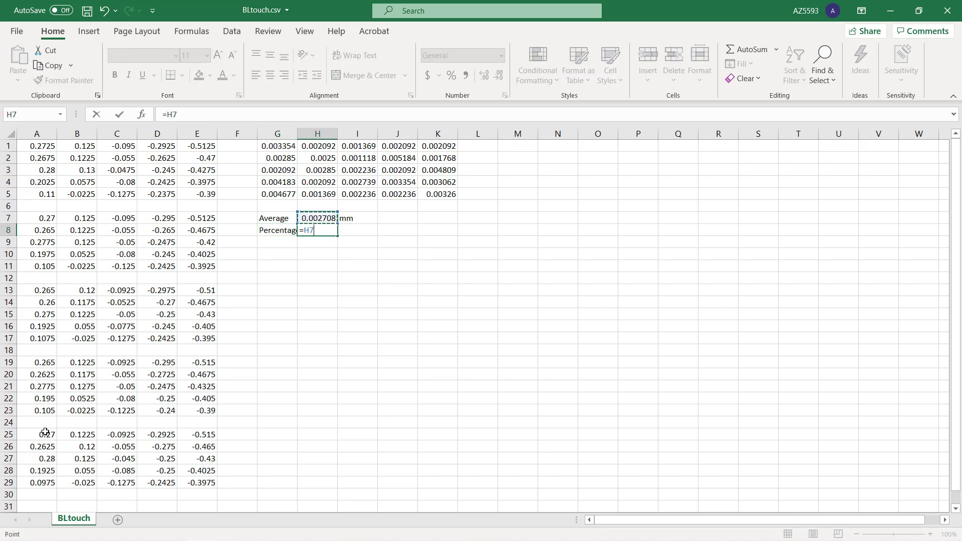
{"action": "key", "text": "ctrl+Return"}
{"action": "left_click", "coordinate": [452, 76]}
{"action": "left_click", "coordinate": [484, 75]}
{"action": "left_click", "coordinate": [483, 75]}
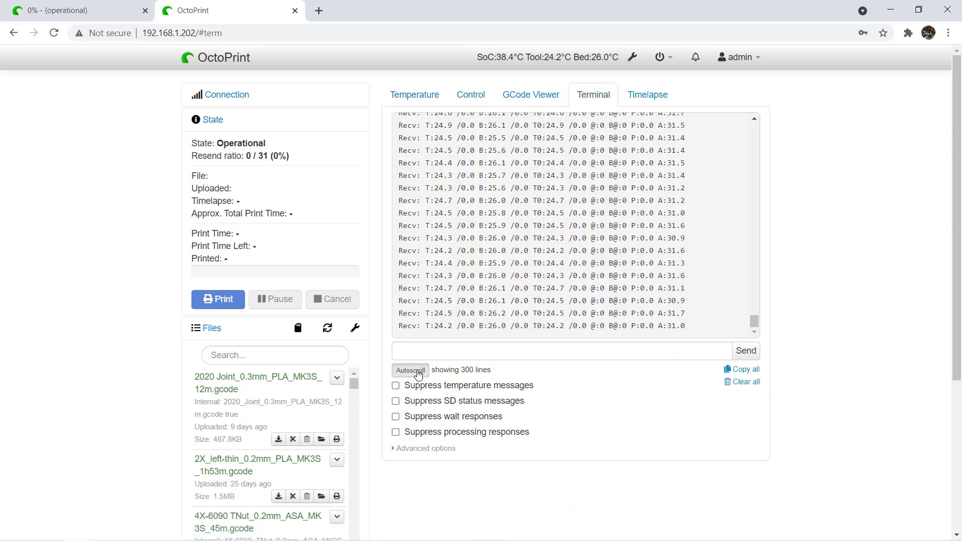
{"action": "left_click", "coordinate": [458, 359]}
- Suppress temperature and SD status messages, then send G80 and G81 from the terminal
{"action": "left_click", "coordinate": [396, 386]}
{"action": "left_click", "coordinate": [396, 401]}
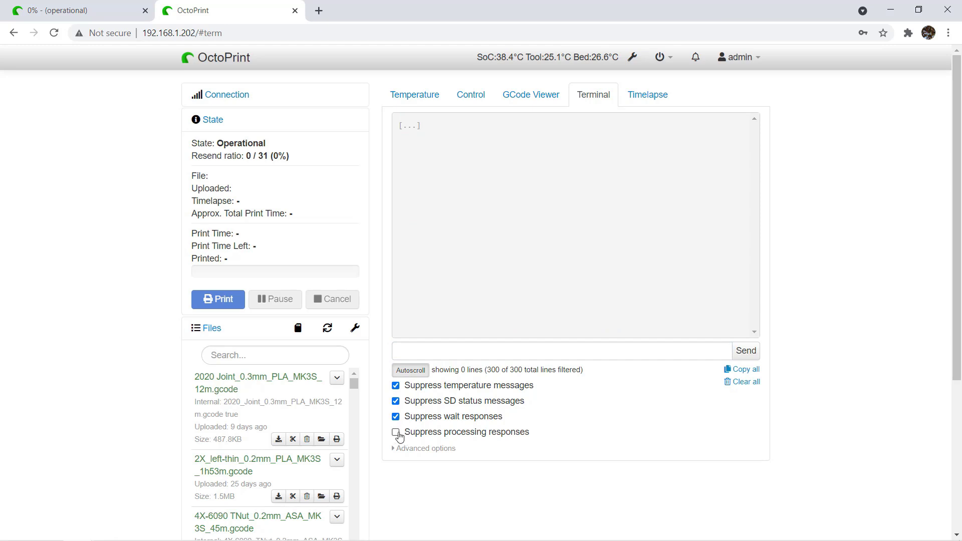
{"action": "left_click", "coordinate": [466, 353]}
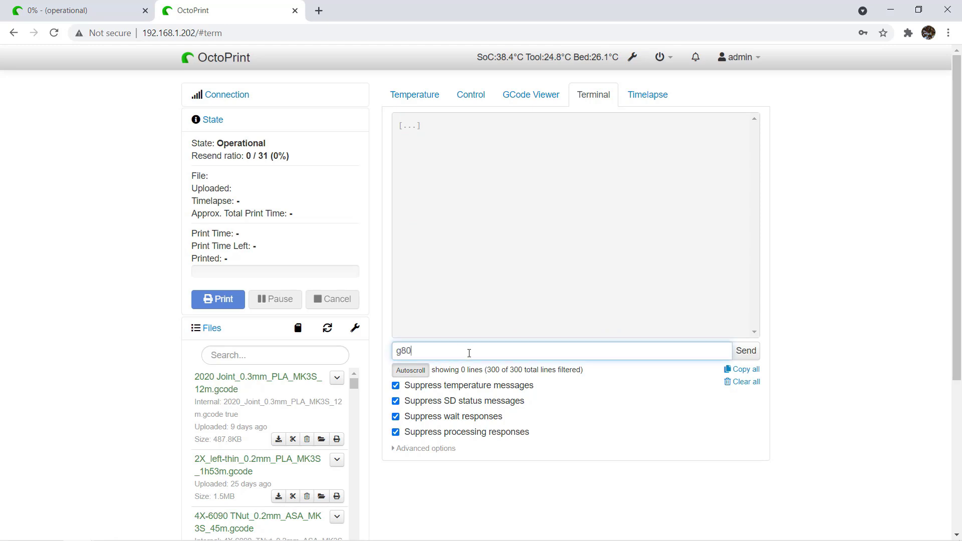
{"action": "key", "text": "Return"}
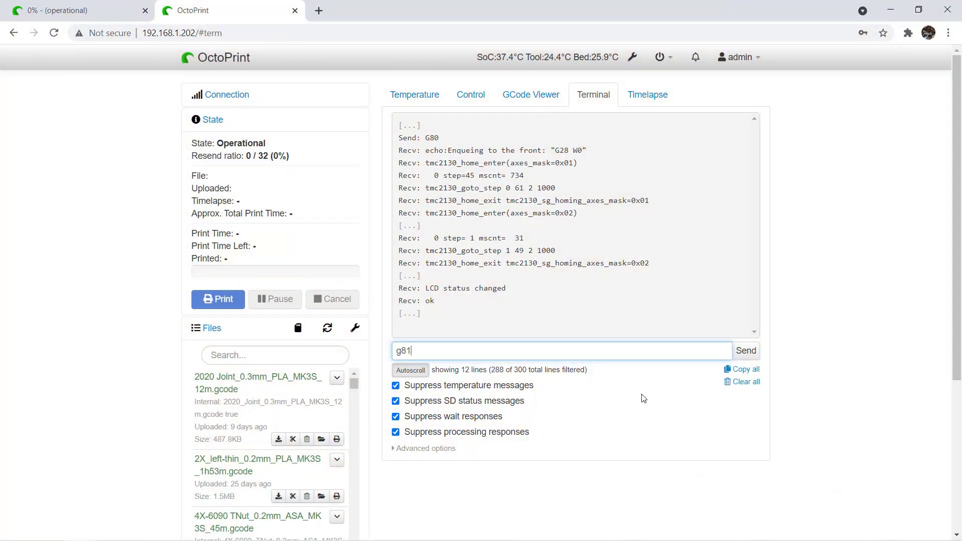
{"action": "key", "text": "Return"}
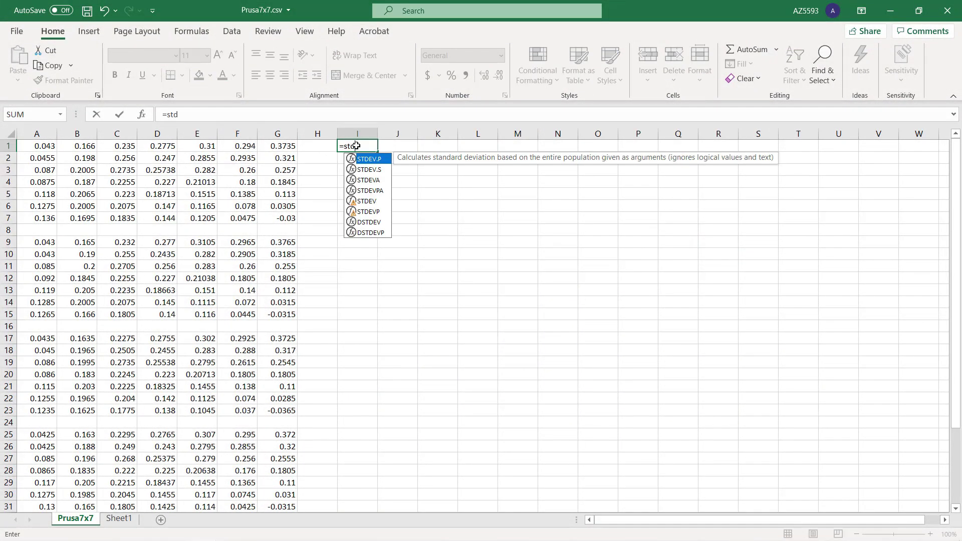
- Enter =STDEV(A1,A9,A17,A25,A33) in I1
{"action": "key", "text": "Tab"}
{"action": "left_click", "coordinate": [45, 243], "text": "ctrl"}
{"action": "left_click", "coordinate": [44, 339], "text": "ctrl"}
{"action": "scroll", "coordinate": [84, 367], "scroll_direction": "down", "scroll_amount": 7}
{"action": "left_click", "coordinate": [44, 277], "text": "ctrl"}
{"action": "scroll", "coordinate": [44, 278], "scroll_direction": "up", "scroll_amount": 7}
{"action": "key", "text": "Return"}
- Copy the I1 STDEV formula down to I7 and across to column O
{"action": "left_click", "coordinate": [349, 147]}
{"action": "key", "text": "ctrl+c"}
{"action": "left_click_drag", "start_coordinate": [357, 157], "coordinate": [357, 218]}
{"action": "key", "text": "ctrl+v"}
{"action": "left_click_drag", "start_coordinate": [357, 146], "coordinate": [357, 218]}
{"action": "key", "text": "ctrl+c"}
{"action": "left_click_drag", "start_coordinate": [398, 146], "coordinate": [557, 146]}
{"action": "key", "text": "ctrl+v"}
- Put =AVERAGE(I1:O7) in I9 and the percentage formula =I9/0.2 in I10
{"action": "left_click", "coordinate": [357, 242]}
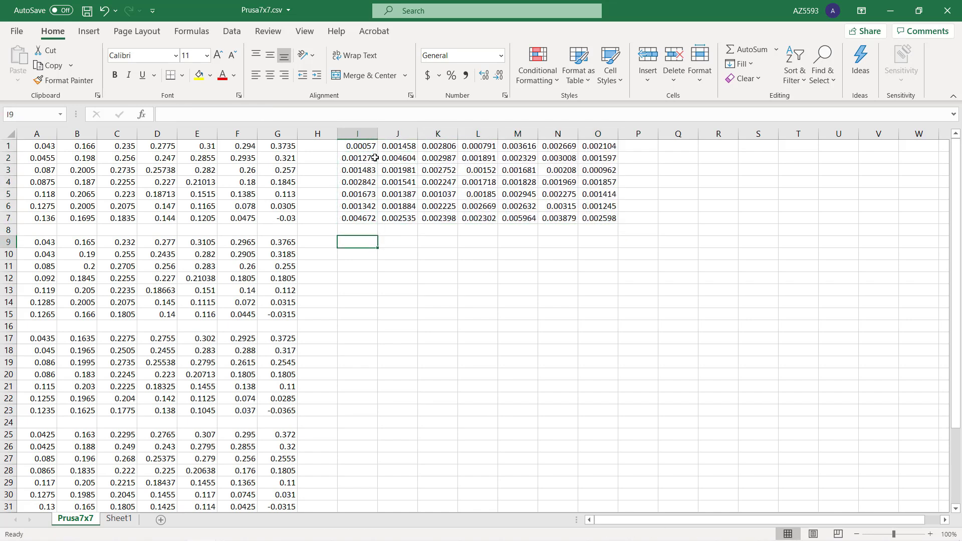
{"action": "type", "text": "=AVERAGE("}
{"action": "left_click_drag", "start_coordinate": [358, 146], "coordinate": [604, 224]}
{"action": "key", "text": "Return"}
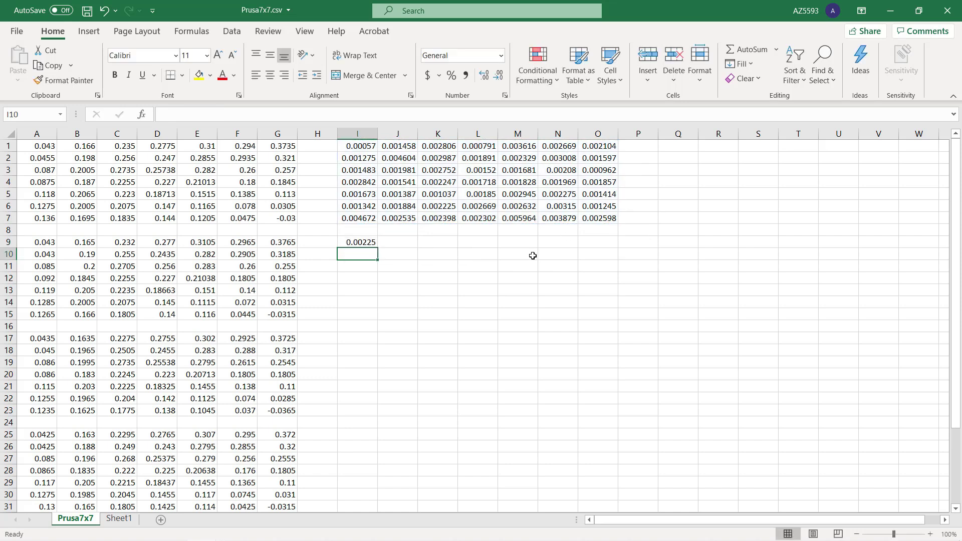
{"action": "key", "text": "Up"}
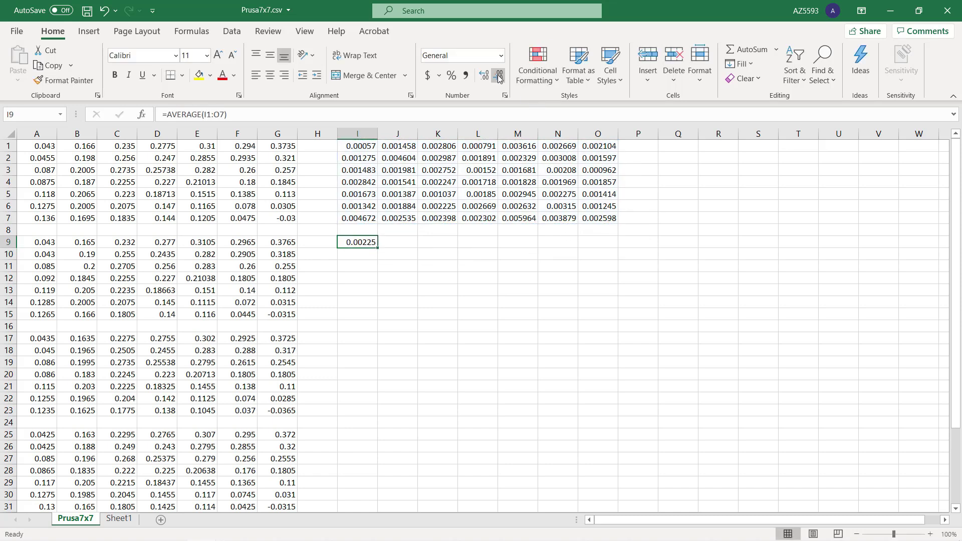
{"action": "left_click", "coordinate": [360, 251]}
{"action": "type", "text": "="}
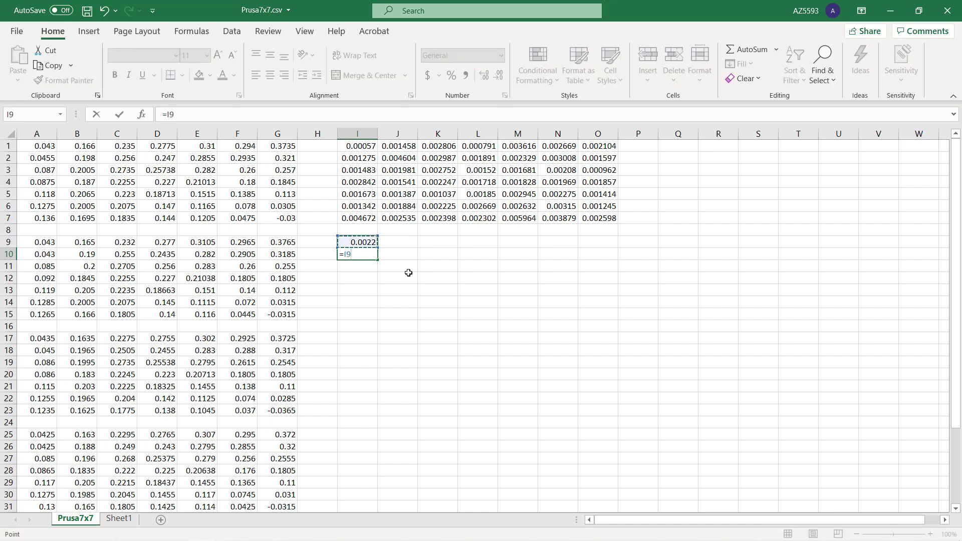
{"action": "type", "text": "I9/0.2"}
{"action": "key", "text": "Return"}
{"action": "key", "text": "Up"}
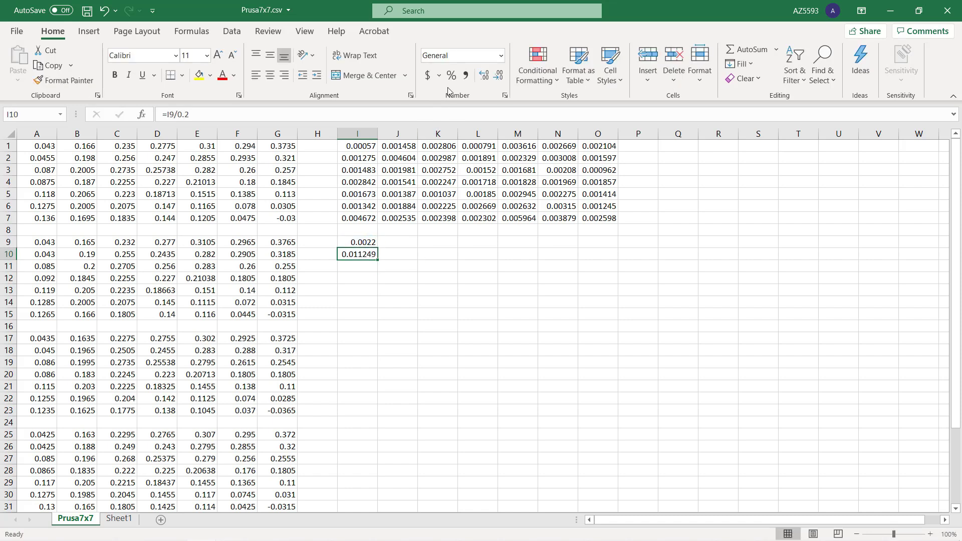
{"action": "left_click", "coordinate": [396, 239]}
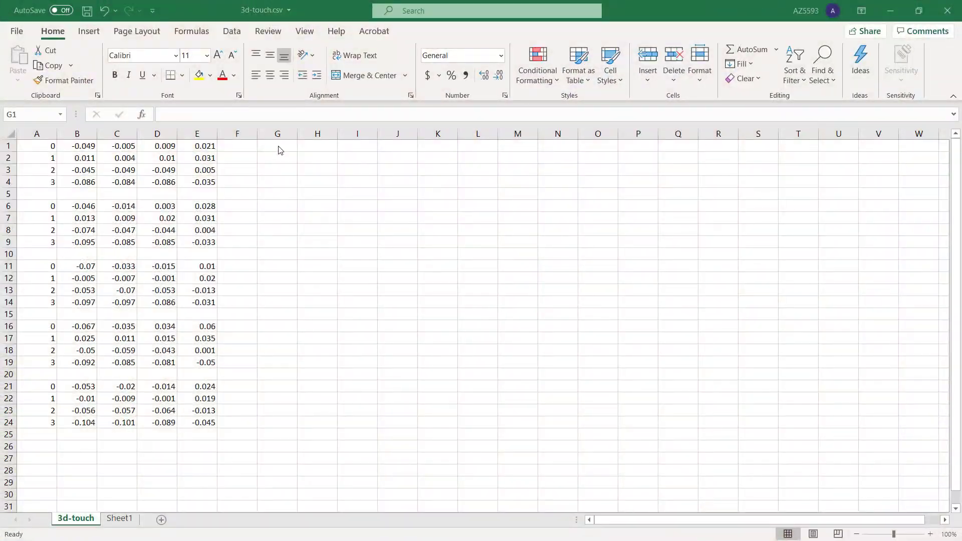
- Start a =STDEV formula in G1 of the 3d-touch sheet
{"action": "left_click", "coordinate": [280, 150]}
{"action": "type", "text": "=st"}
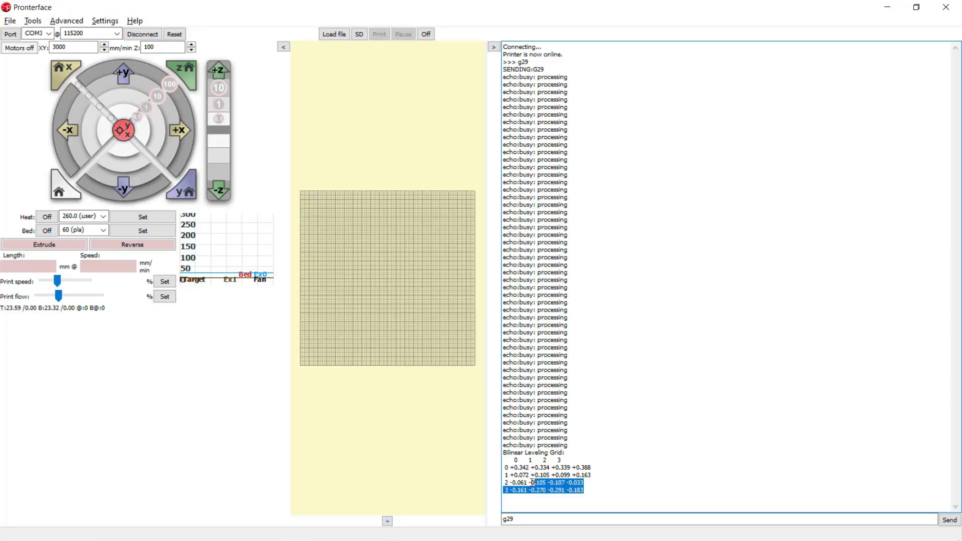
- Copy the selected Bilinear Leveling Grid values from the Pronterface log
{"action": "right_click", "coordinate": [524, 476]}
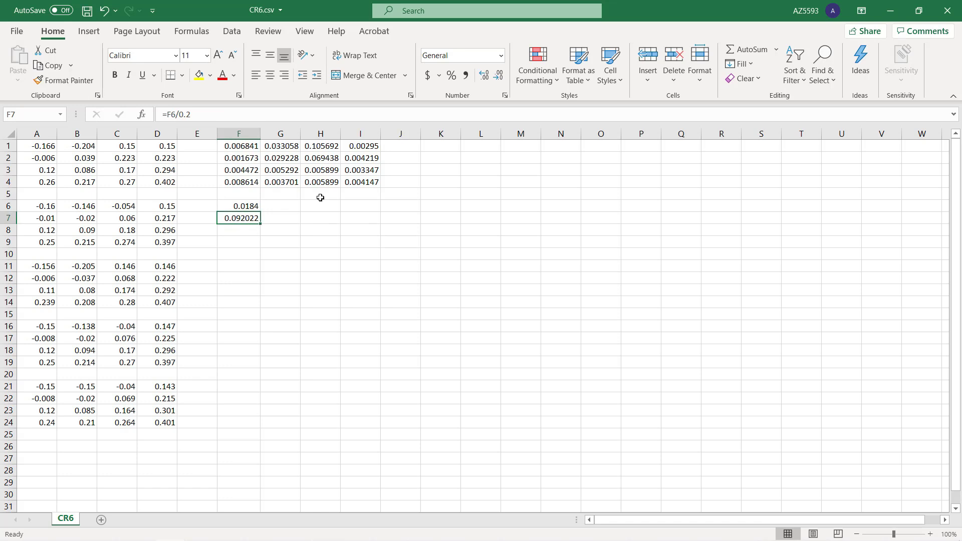
- Format CR6's F7 ratio as a percentage with two decimals, showing 9.20%
{"action": "left_click", "coordinate": [451, 75]}
{"action": "left_click", "coordinate": [484, 75]}
{"action": "left_click", "coordinate": [483, 79]}
{"action": "left_click", "coordinate": [347, 261]}
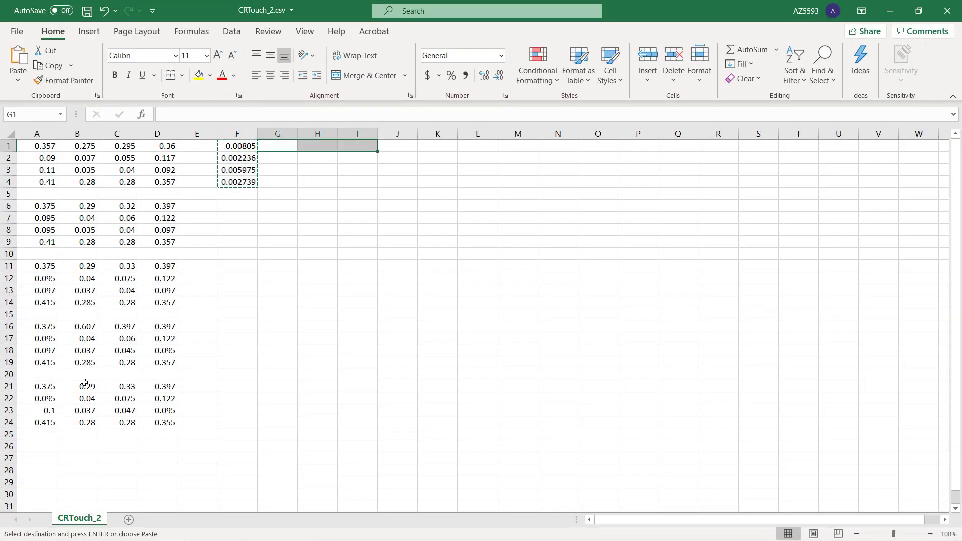
- Enter =AVERAGE(F1:I4) in F6 and =F6/20% in F7, then remove two decimals from F6
{"action": "key", "text": "Down"}
{"action": "key", "text": "Down"}
{"action": "key", "text": "Down"}
{"action": "key", "text": "Down"}
{"action": "key", "text": "Down"}
{"action": "type", "text": "=AVERAGE(F1:I4"}
{"action": "key", "text": "Return"}
{"action": "type", "text": "=F6/20%"}
{"action": "key", "text": "Return"}
{"action": "key", "text": "Up"}
{"action": "key", "text": "Up"}
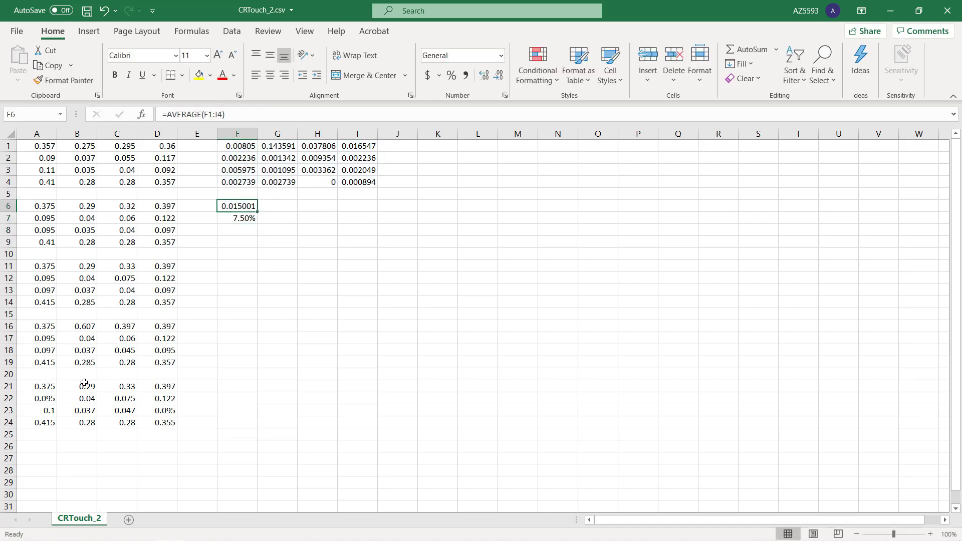
{"action": "left_click", "coordinate": [499, 76]}
{"action": "left_click", "coordinate": [499, 78]}
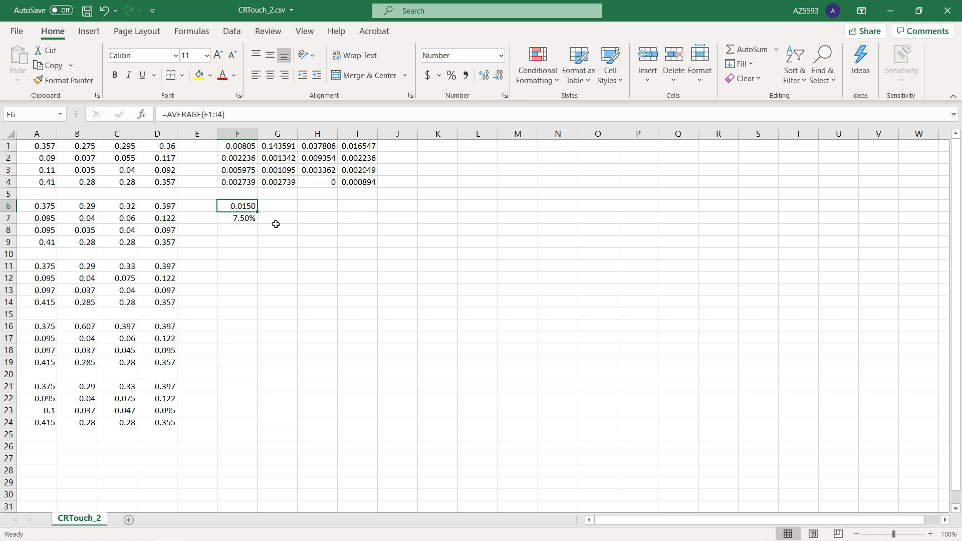